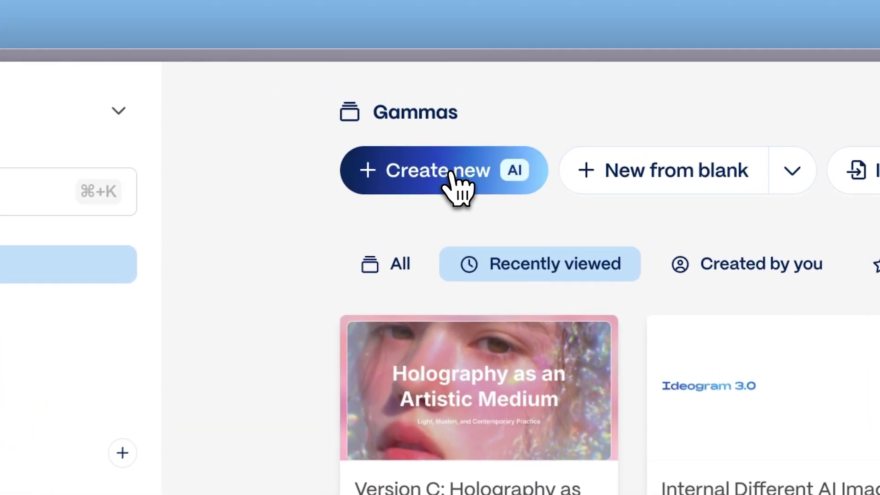
Start a new AI-generated gamma from the Gammas dashboard.
click(451, 172)
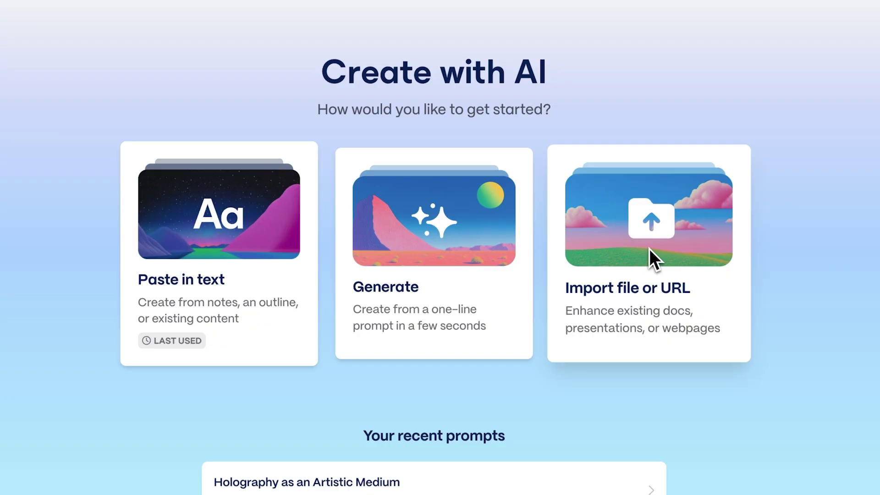
Paste the Integration of AI in Marketing outline and settle on generating from notes or an outline.
click(220, 248)
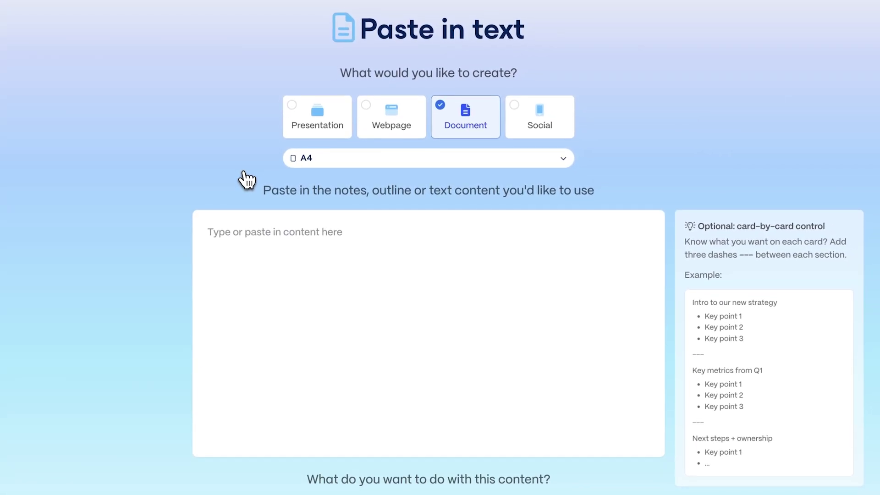
key(ctrl+v)
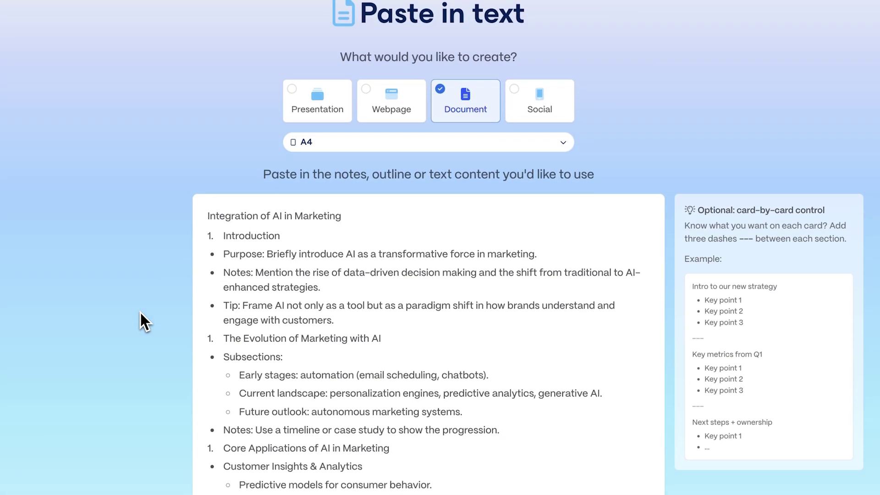
scroll(139, 310, down, 6)
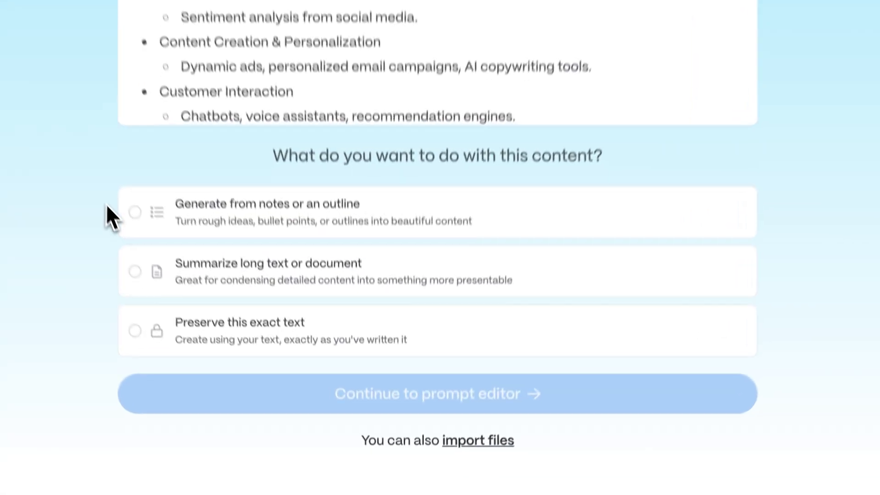
click(206, 352)
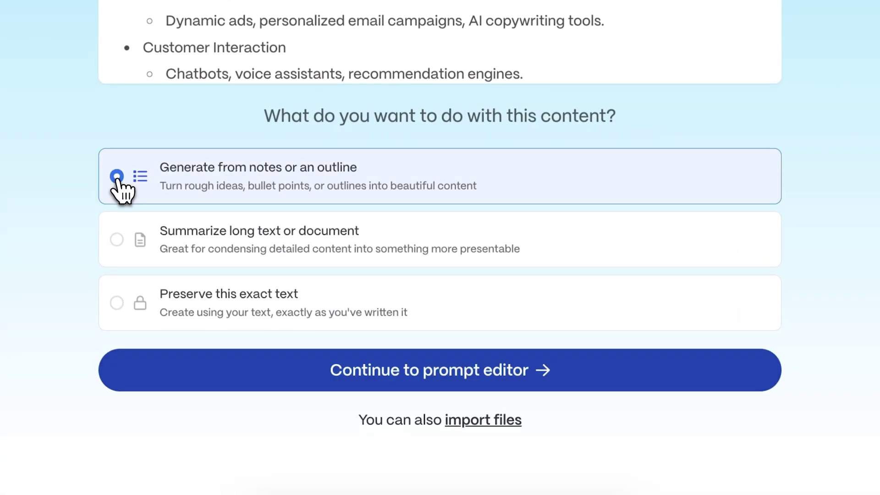
click(117, 239)
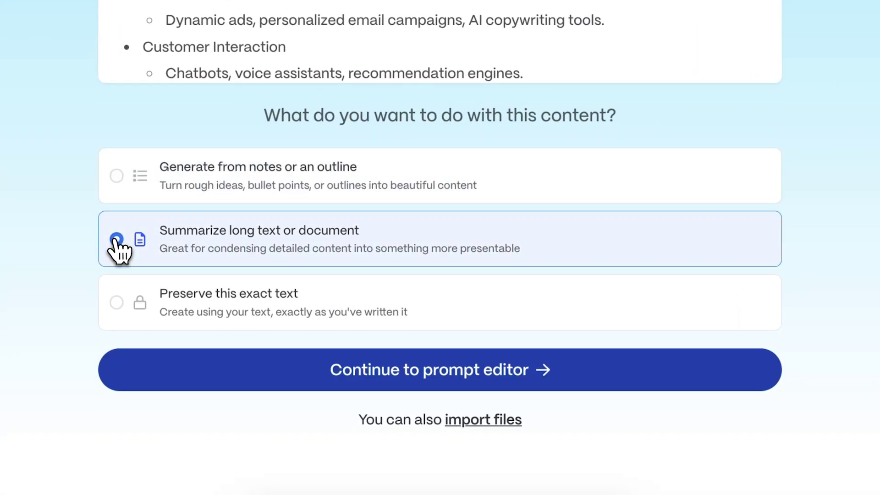
click(116, 302)
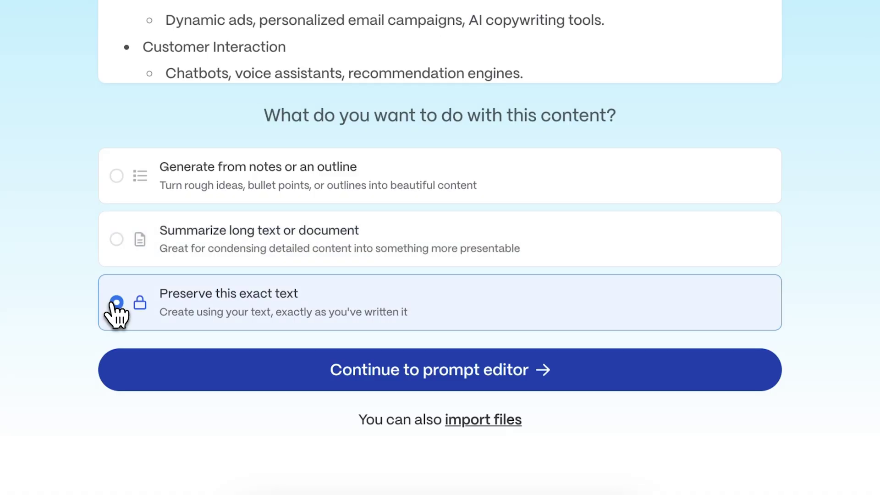
click(116, 176)
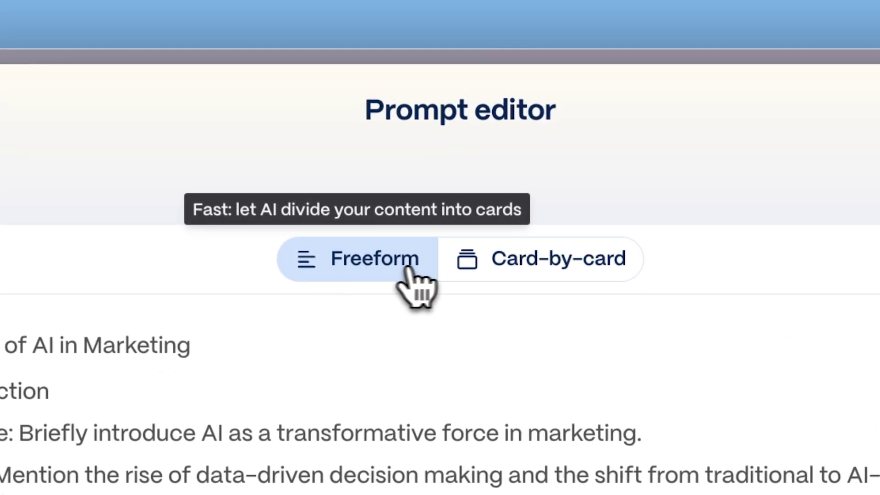
Split the prompt card-by-card and move 'The Evolution of Marketing with AI' to card 3.
click(549, 274)
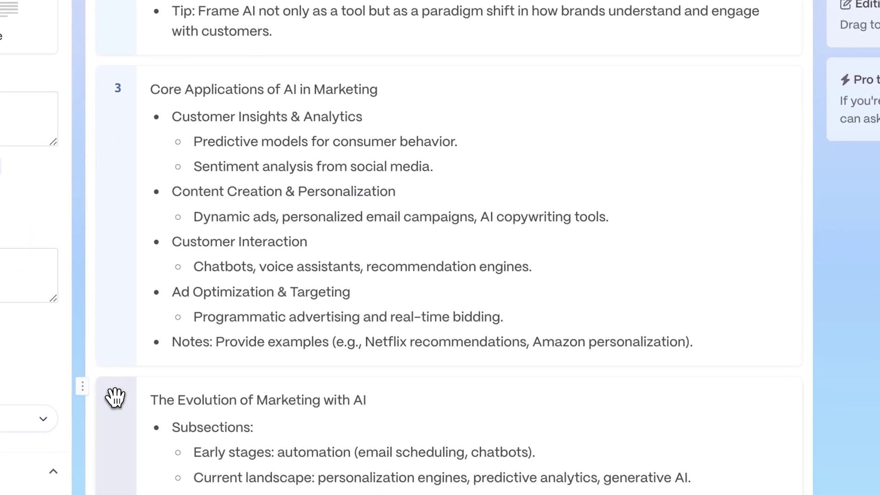
drag(114, 397, 108, 82)
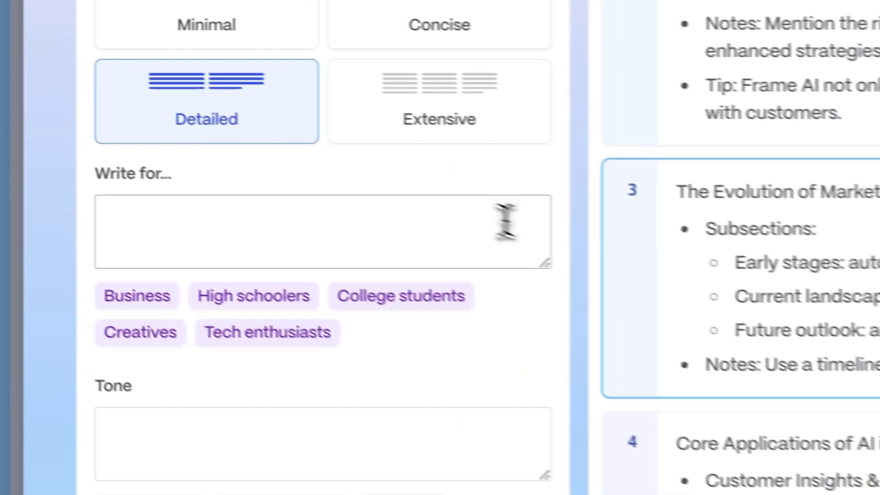
Write for Marketing leaders in an 'Insightful, inspirational' tone, reviewing the language and image source options.
click(26, 112)
text(Marketing leaders)
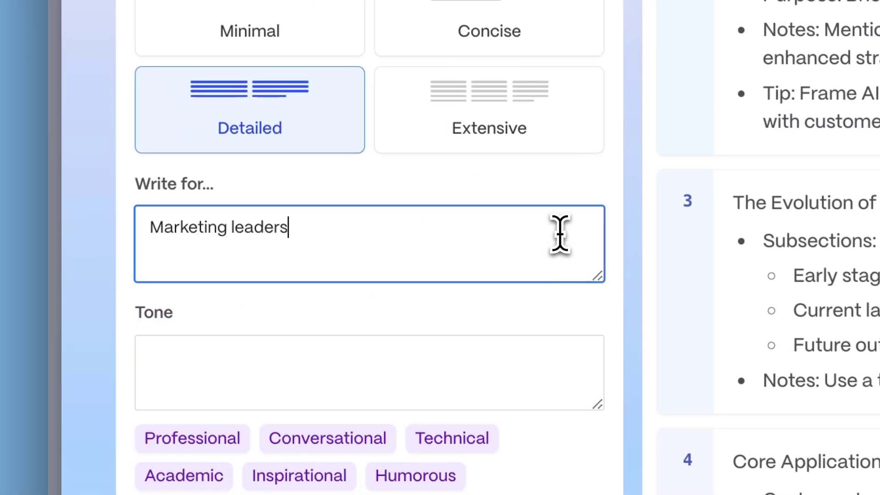
click(563, 359)
text(Insightf)
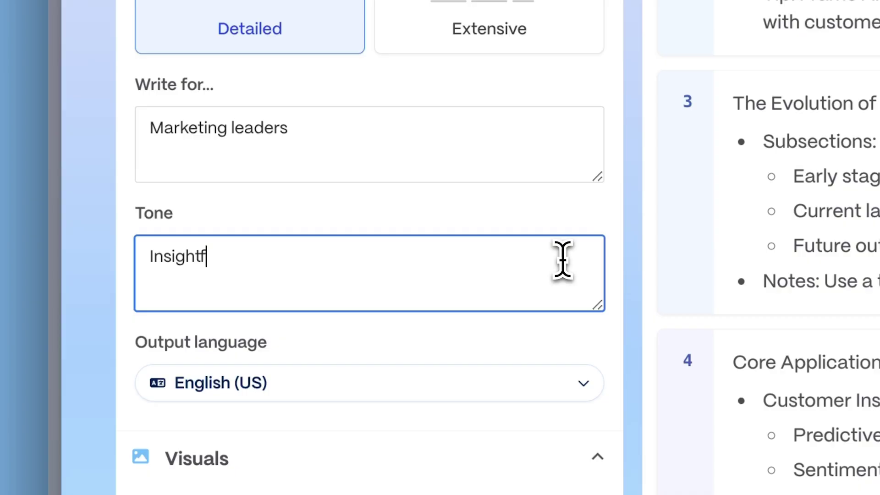
text(ul, inspirational)
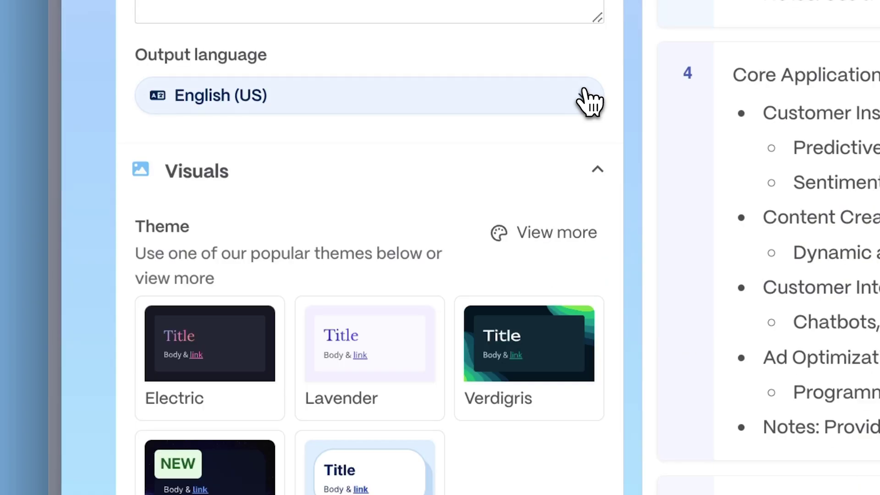
click(590, 102)
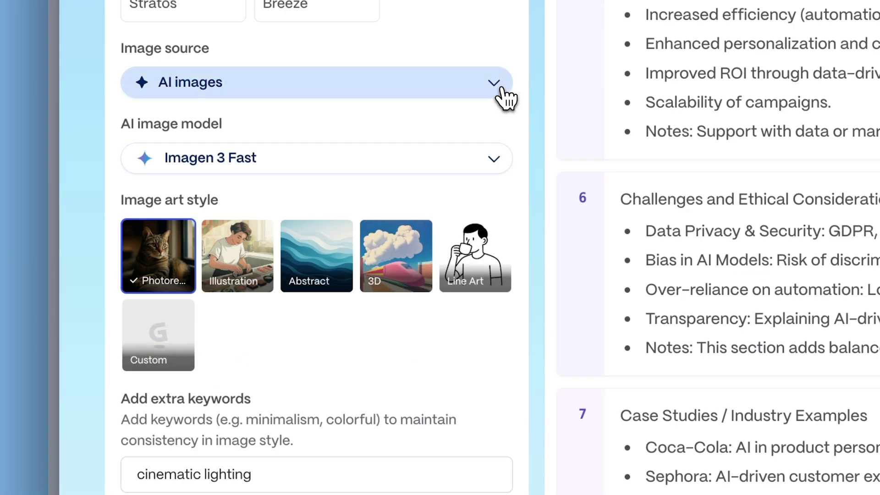
click(501, 89)
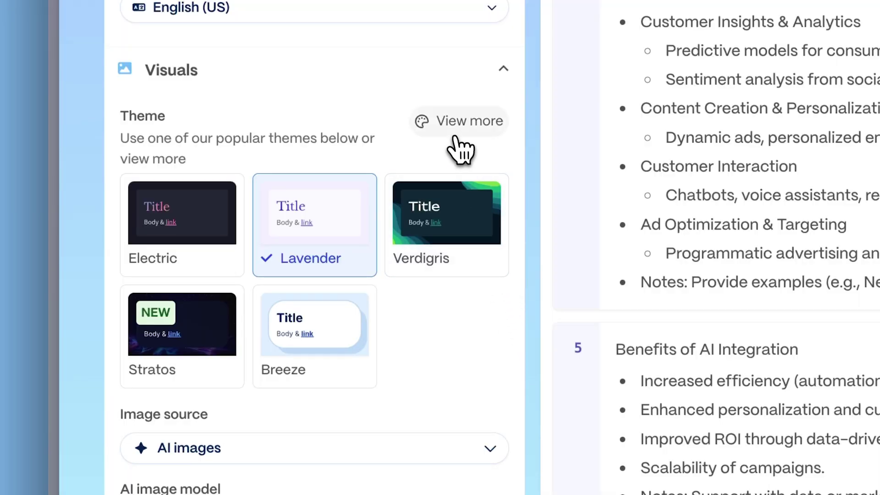
Preview the Onyx, Atmosphere and Petrol themes, then apply the custom 00-Holo-Blueverse theme.
click(454, 131)
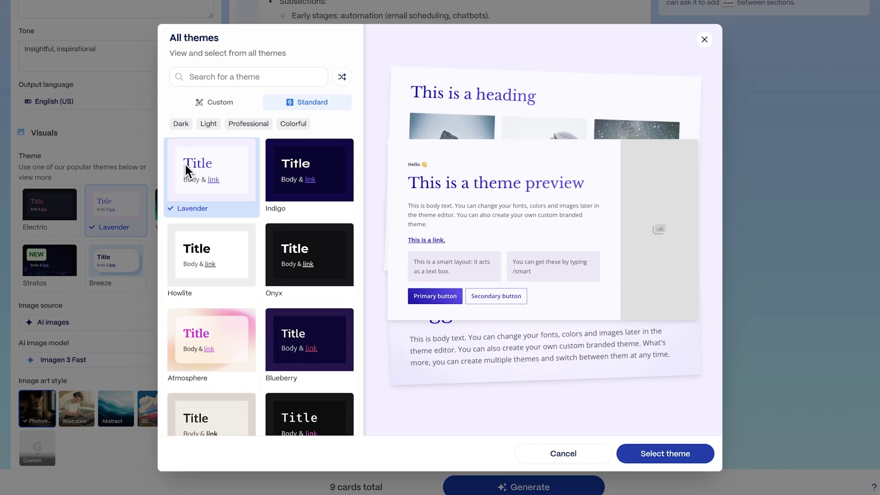
click(296, 268)
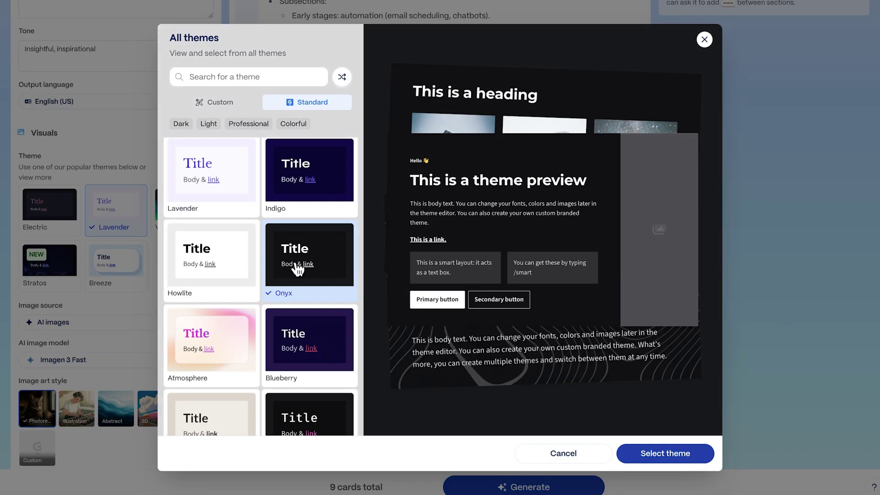
click(203, 337)
scroll(203, 337, down, 3)
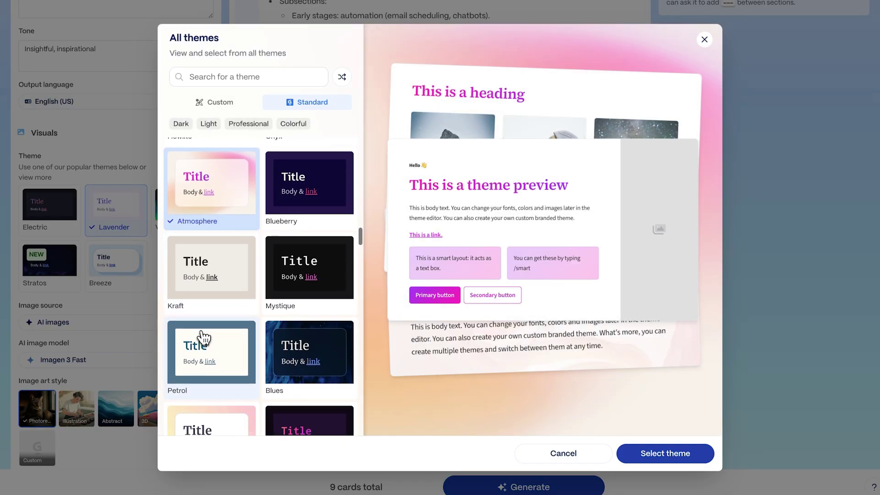
click(203, 338)
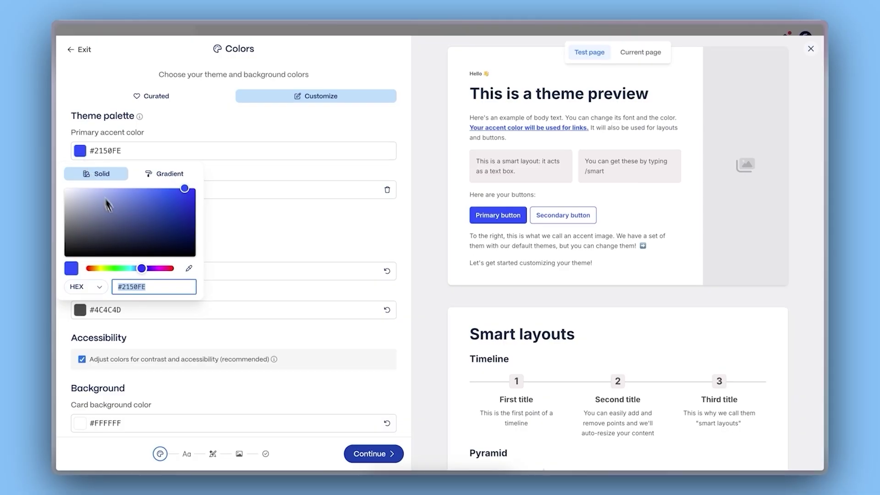
text(0AFBFF)
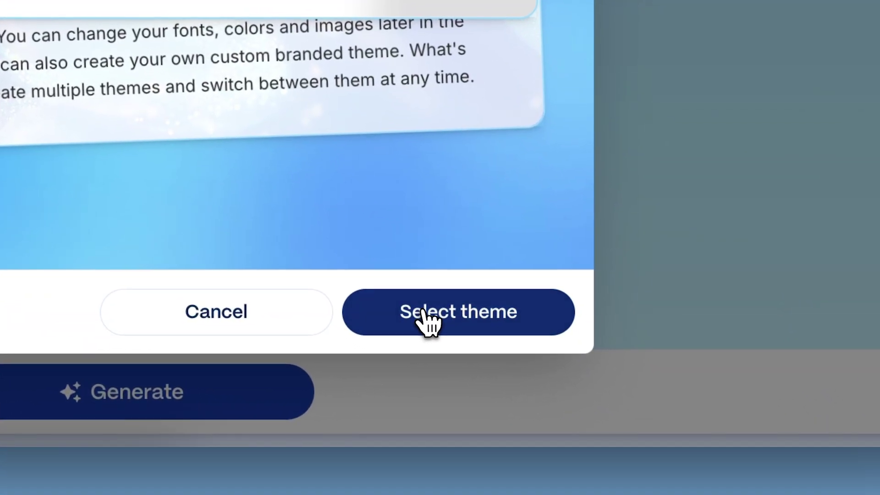
click(599, 406)
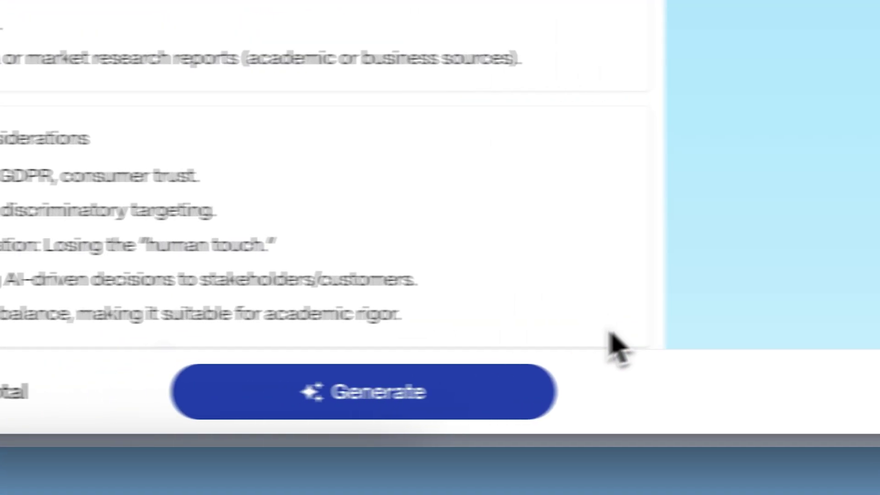
Generate the deck, add a column chart to AI Marketing Success Stories and a note collage to Transformative Benefits.
click(402, 404)
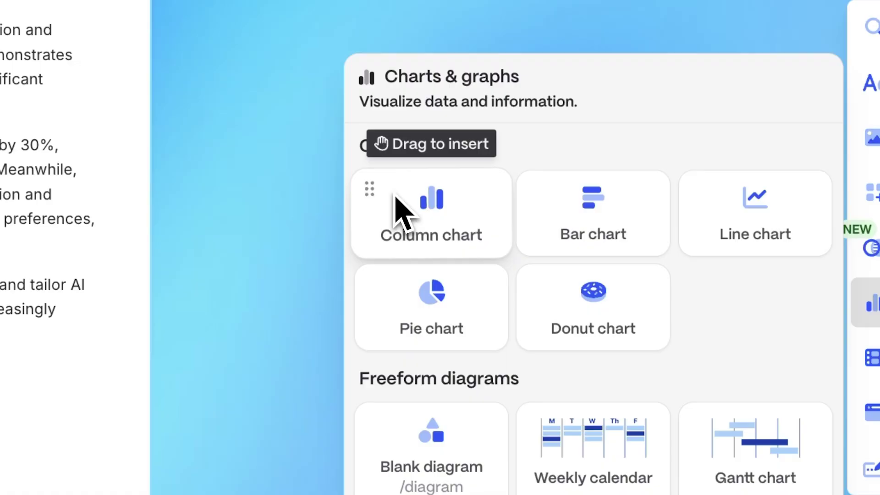
mouse_move(403, 212)
mouse_down()
mouse_move(290, 191)
mouse_move(407, 202)
mouse_up()
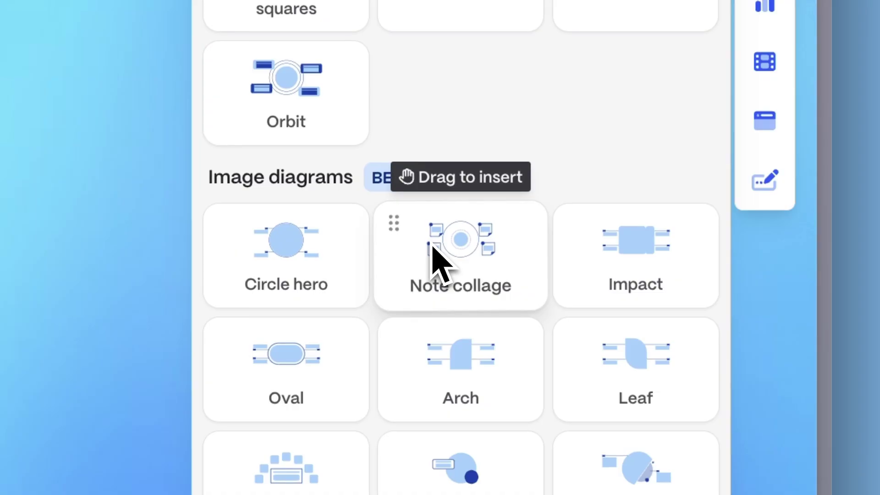
drag(435, 261, 413, 184)
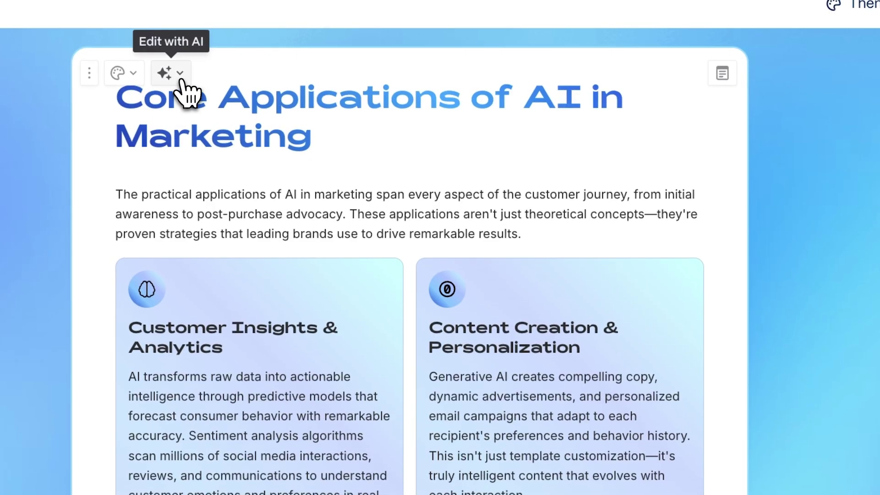
Have AI rework the Core Applications card, then start a 'Make this' edit prompt on another card.
click(182, 81)
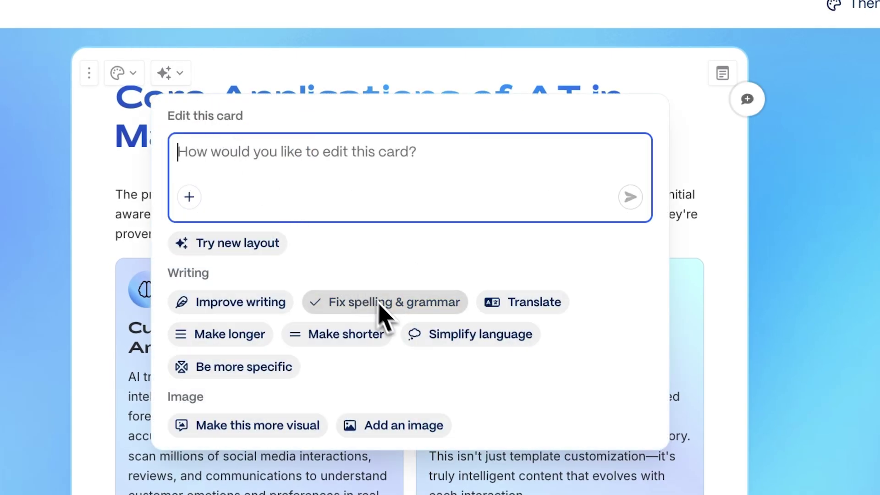
click(413, 335)
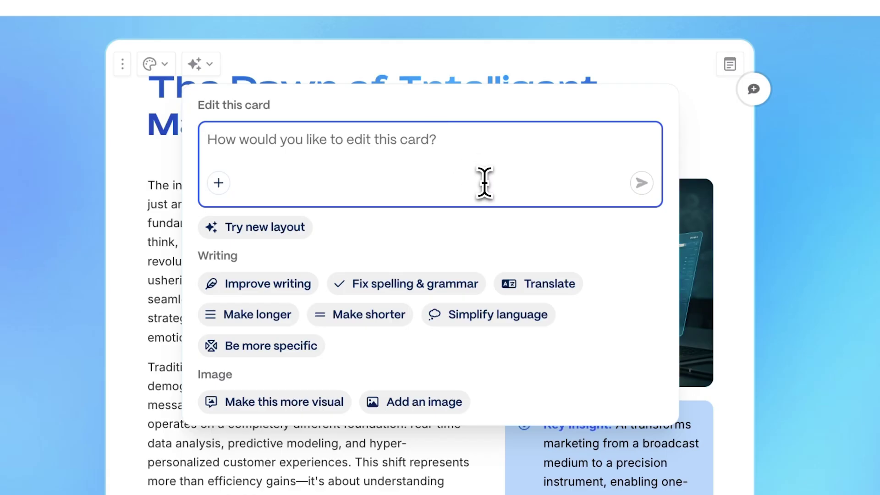
text(Make this)
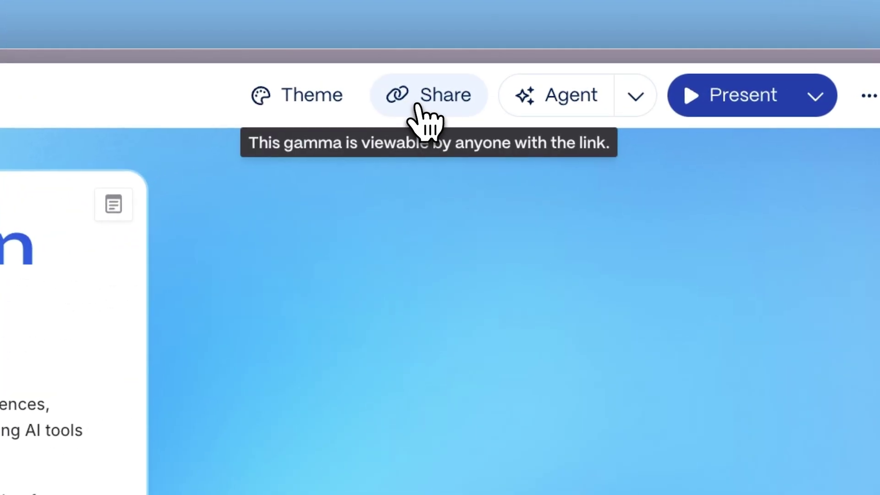
Bring up the document's share link, then limit the export to the custom card range 1-5.
click(628, 62)
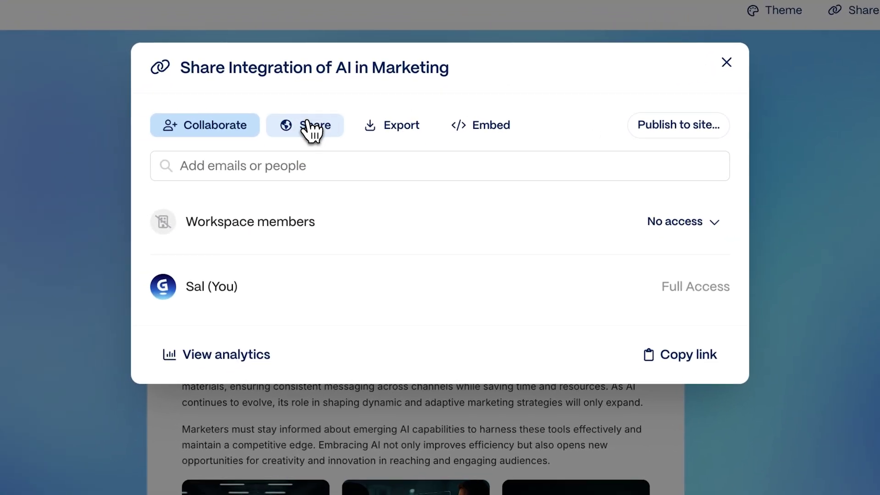
click(311, 129)
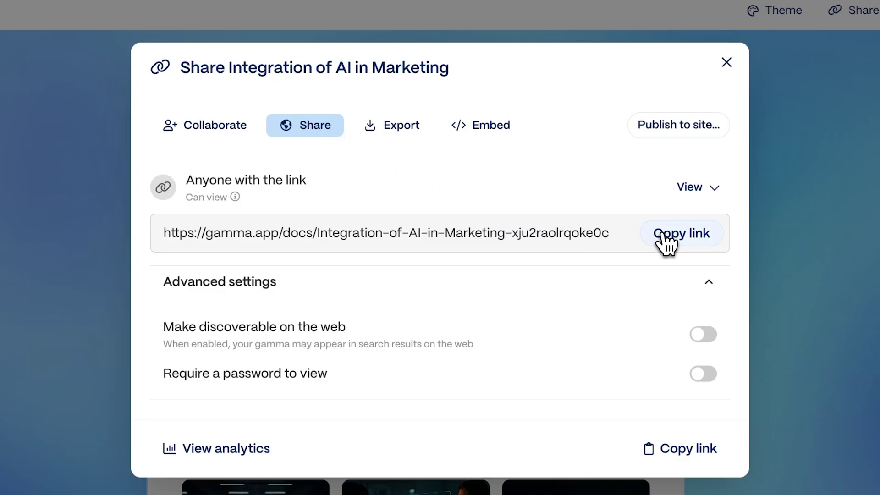
click(402, 142)
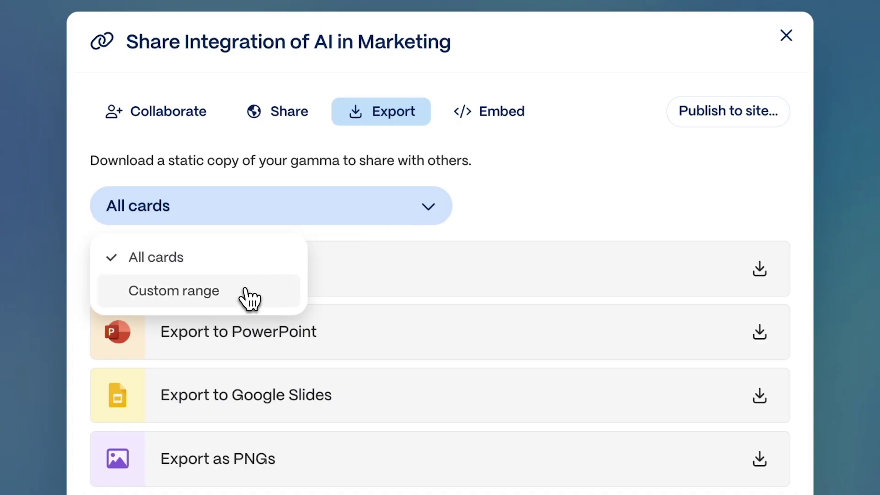
click(249, 298)
click(480, 211)
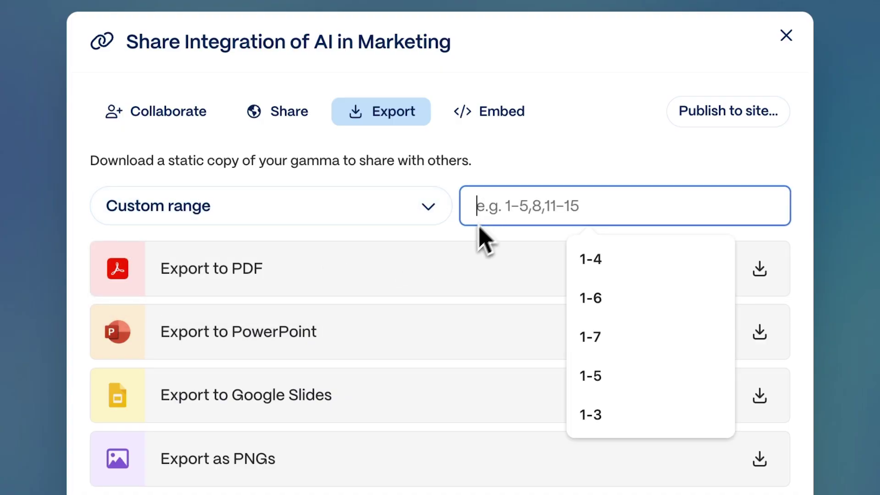
text(1-5)
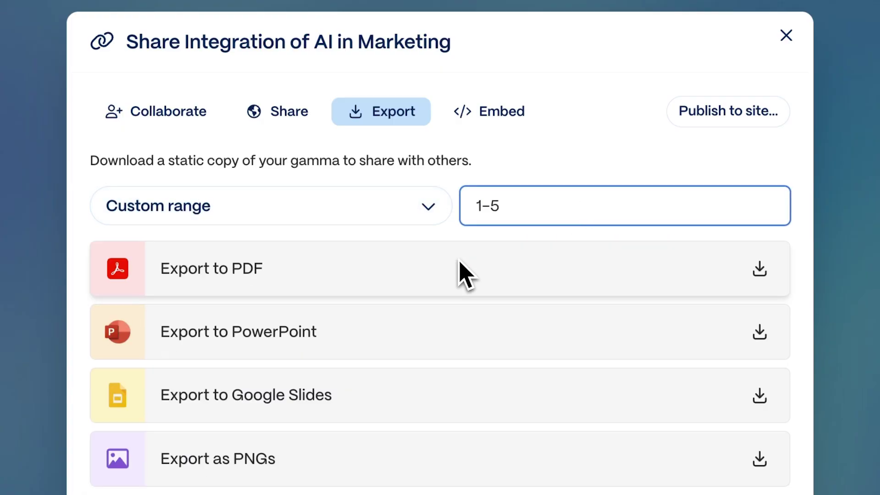